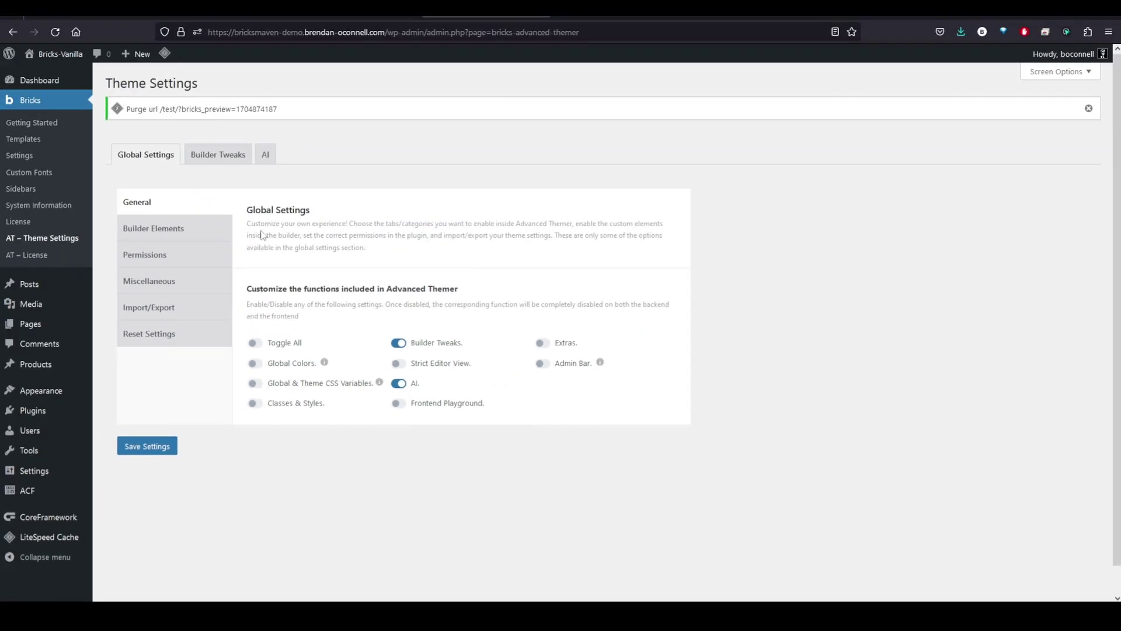
In Advanced Themer's AI tab, keep gpt-3.5-turbo-16k as the default model and save the settings.
click(267, 163)
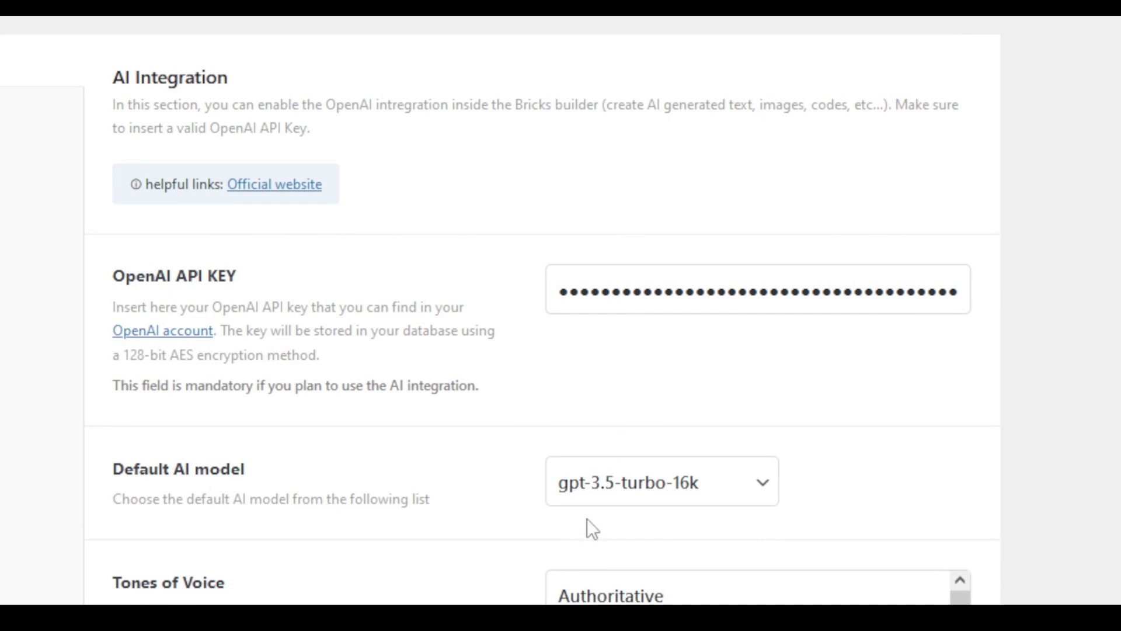
click(711, 498)
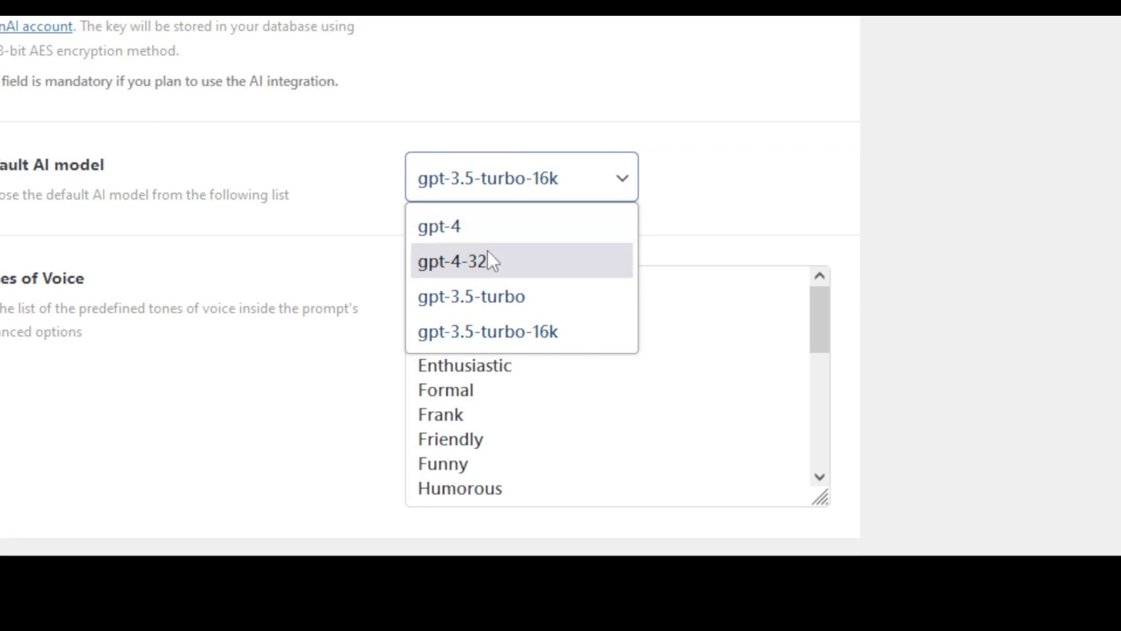
click(485, 331)
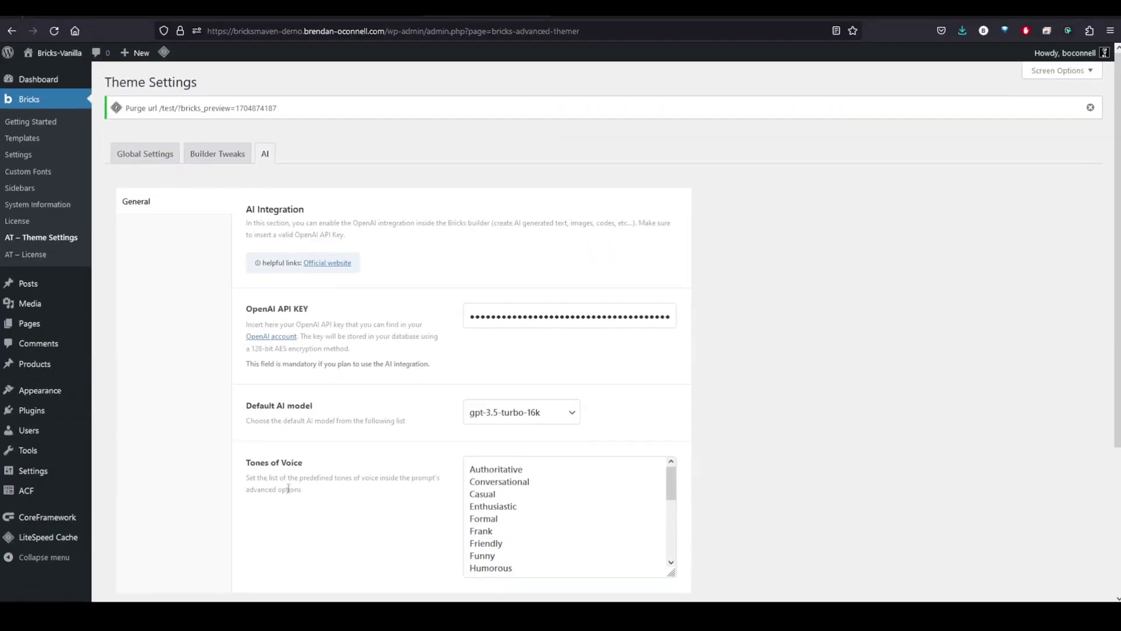
scroll(168, 556, down, 4)
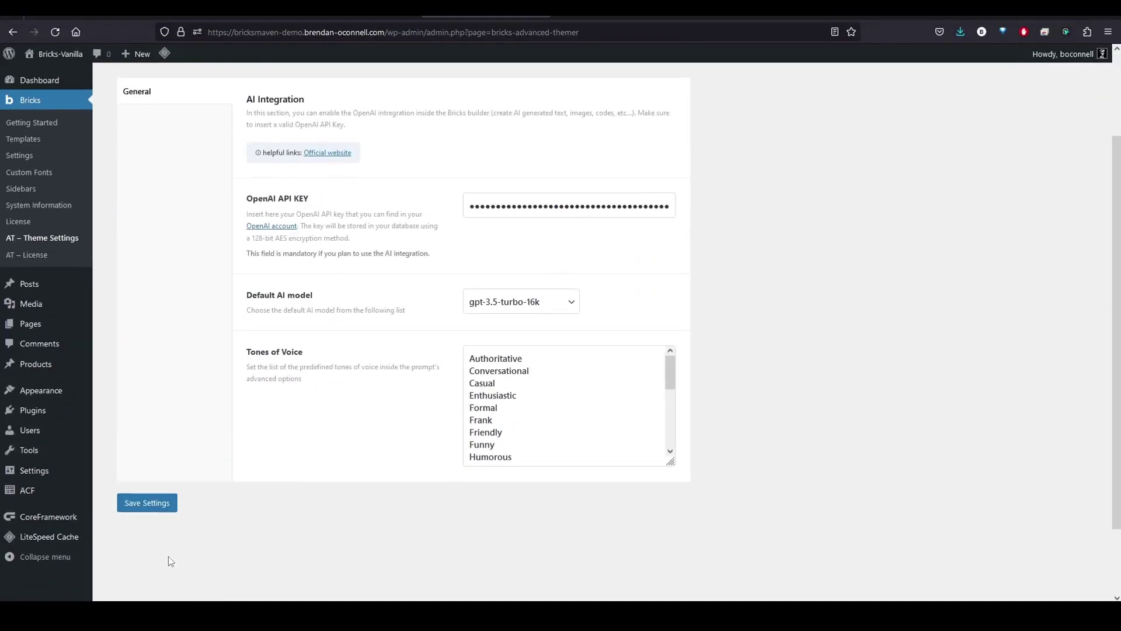
click(166, 496)
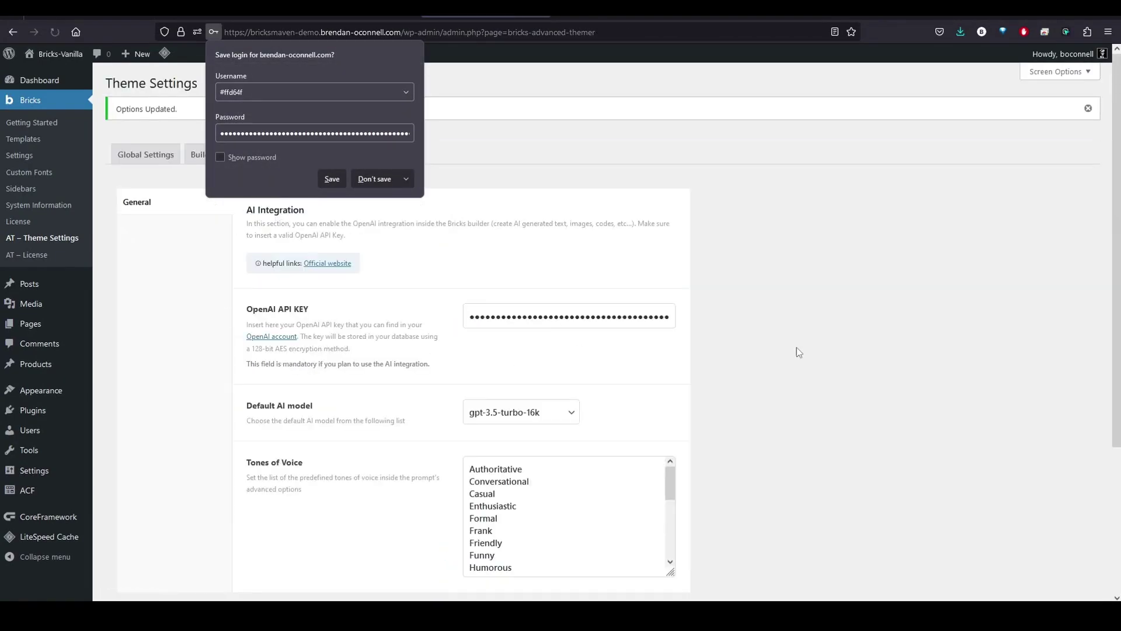
Dismiss the save-login popup, switch to the /test/ builder tab, and briefly check Test AI's options and Class Manager.
click(582, 159)
click(114, 19)
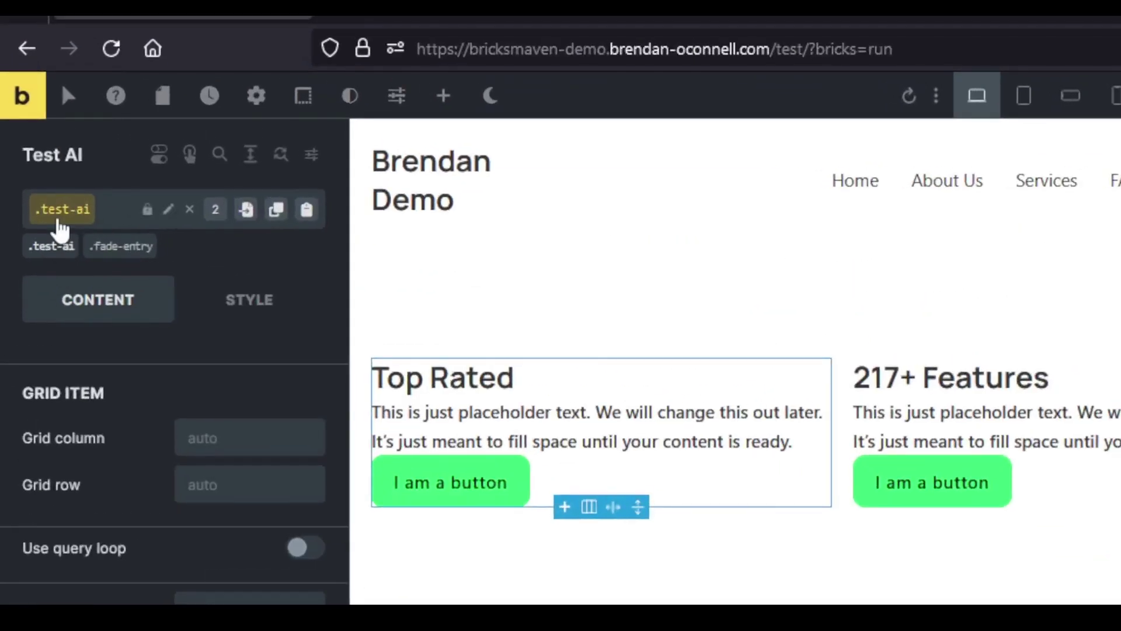
mouse_move(104, 260)
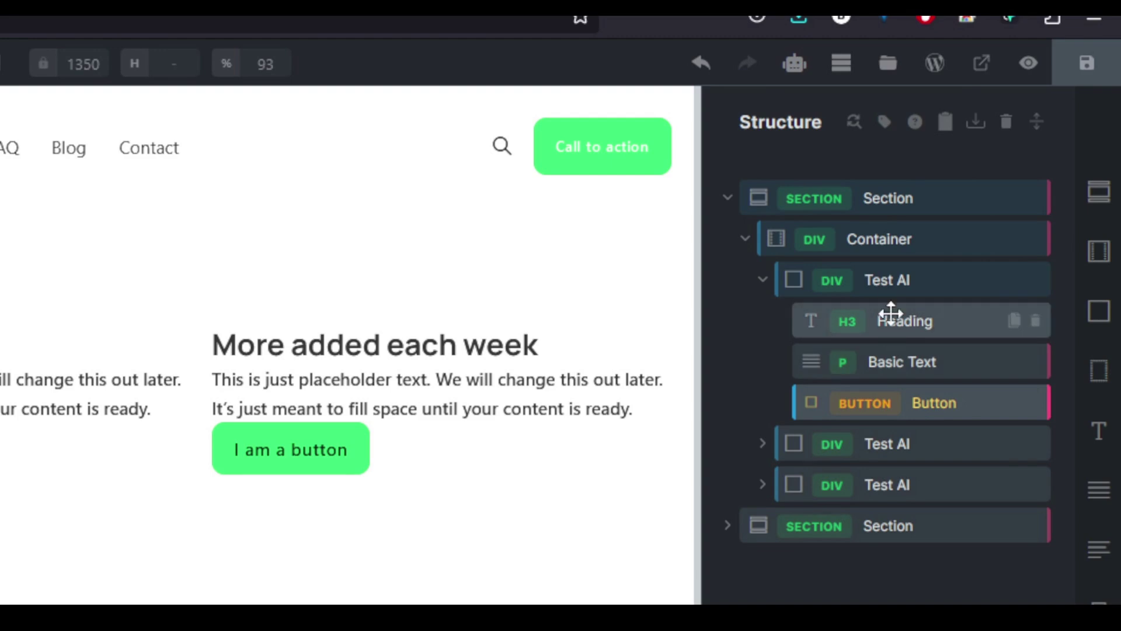
right_click(886, 280)
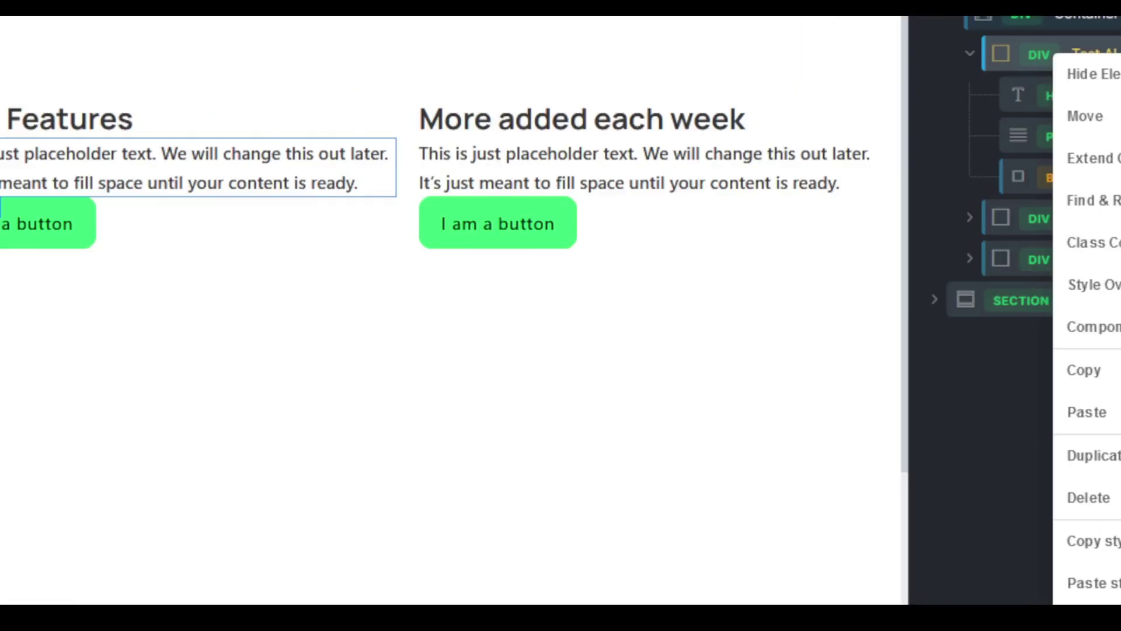
key(Escape)
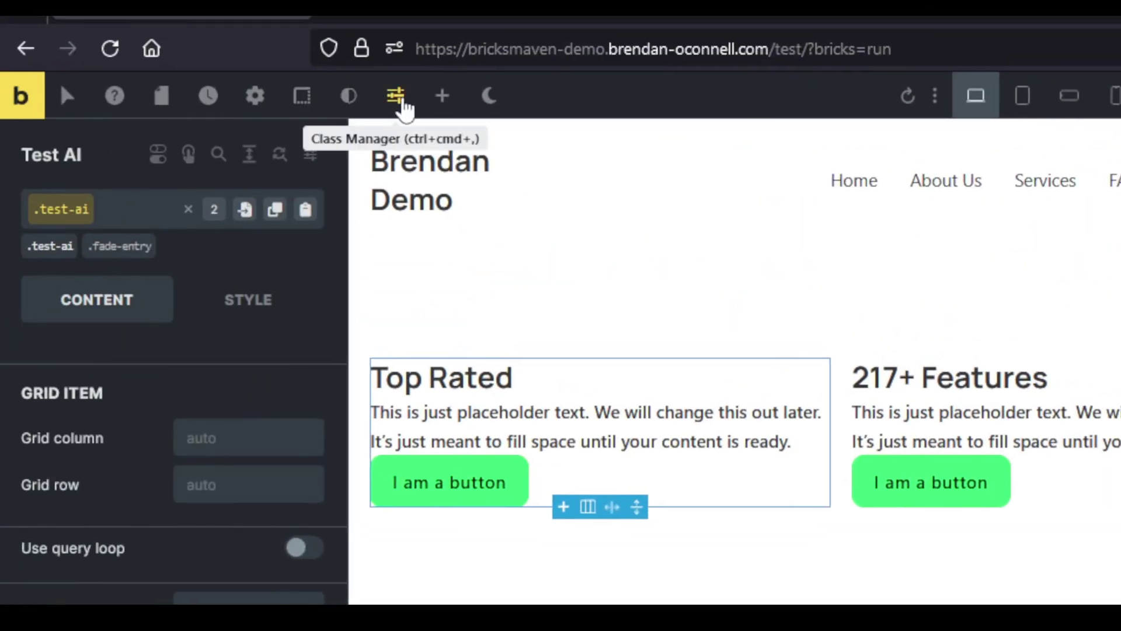
click(389, 97)
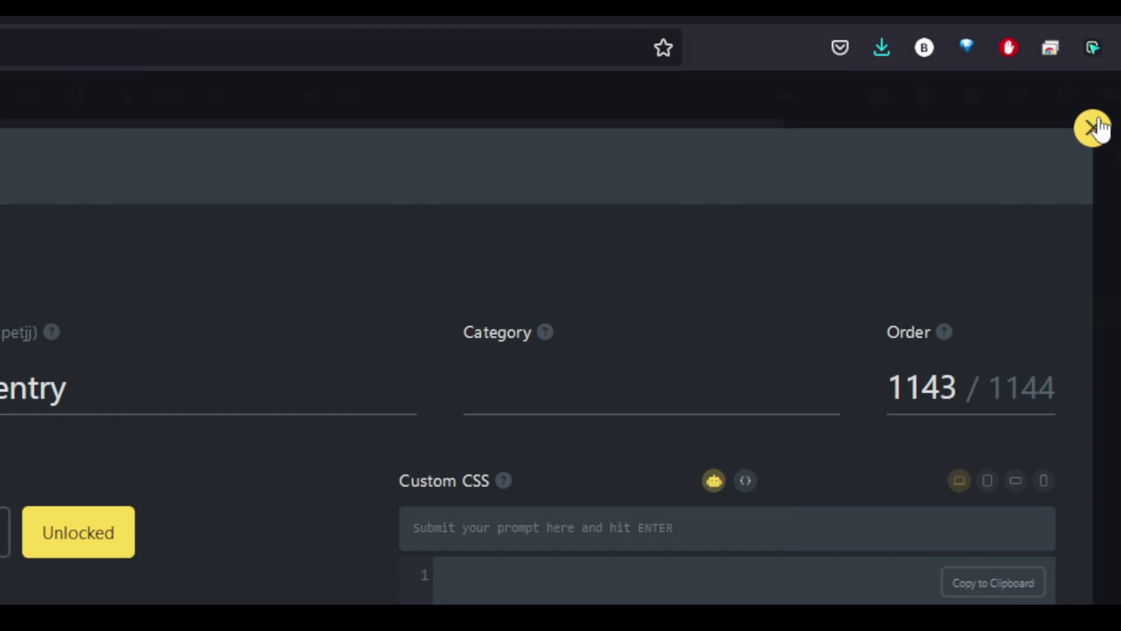
click(1094, 125)
Open the Component Class Manager from Test AI's context menu and put .test-ai's Custom CSS prompt in focus.
right_click(894, 272)
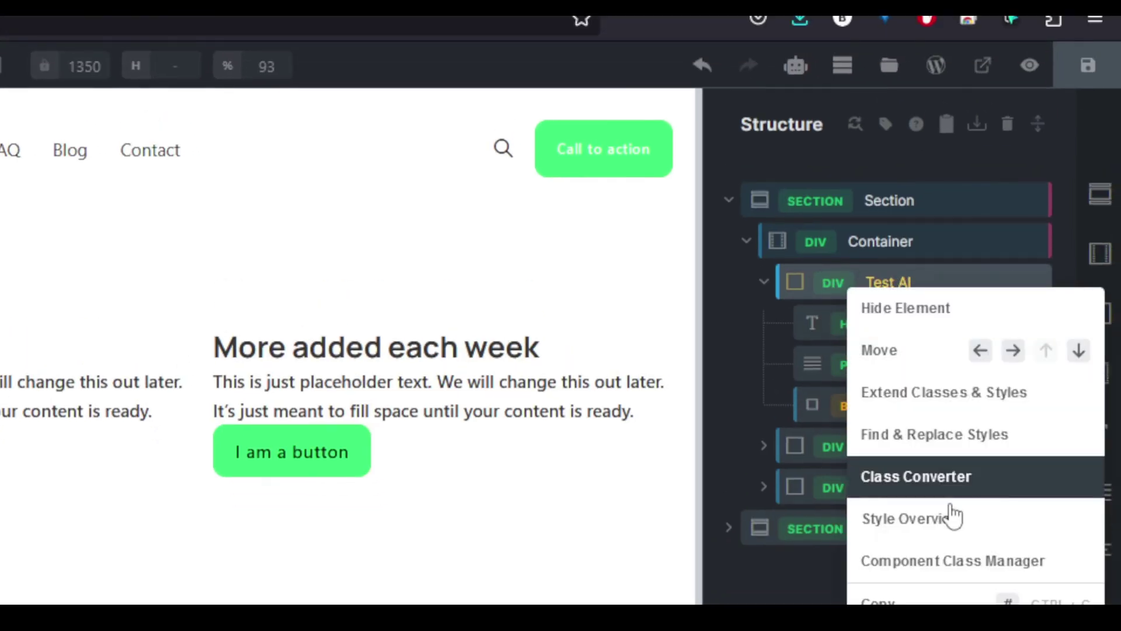
click(910, 562)
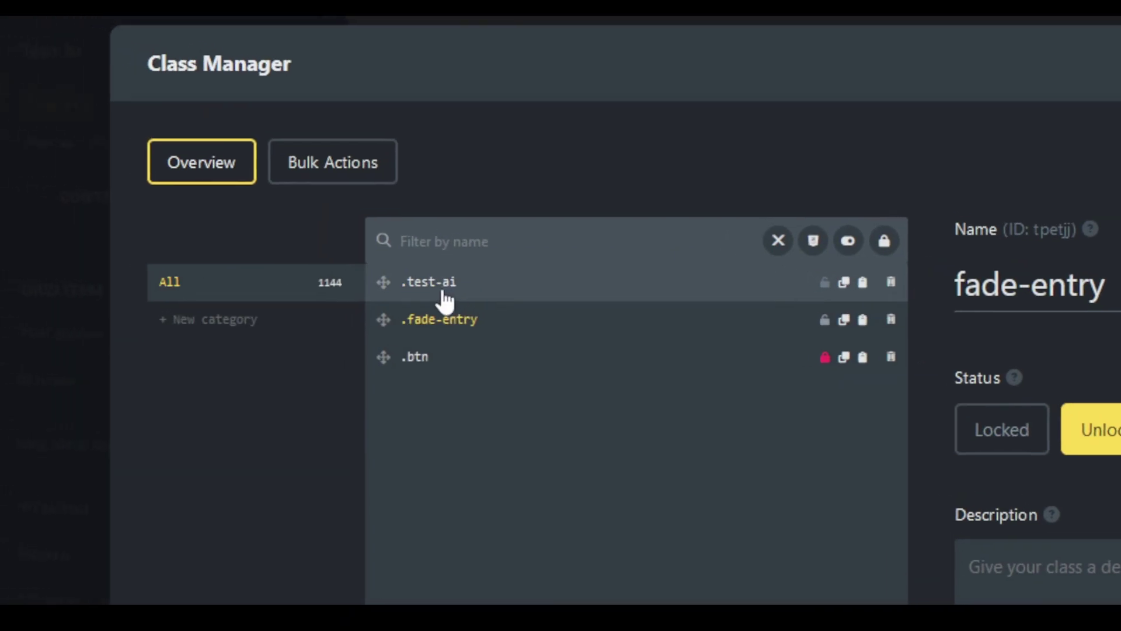
click(445, 286)
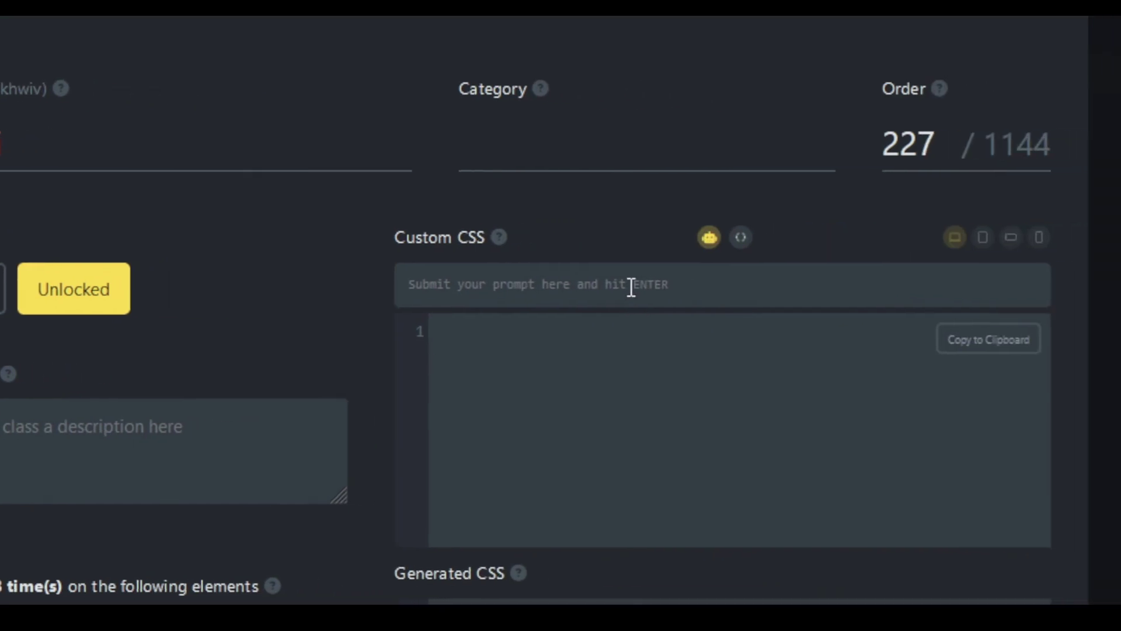
click(632, 286)
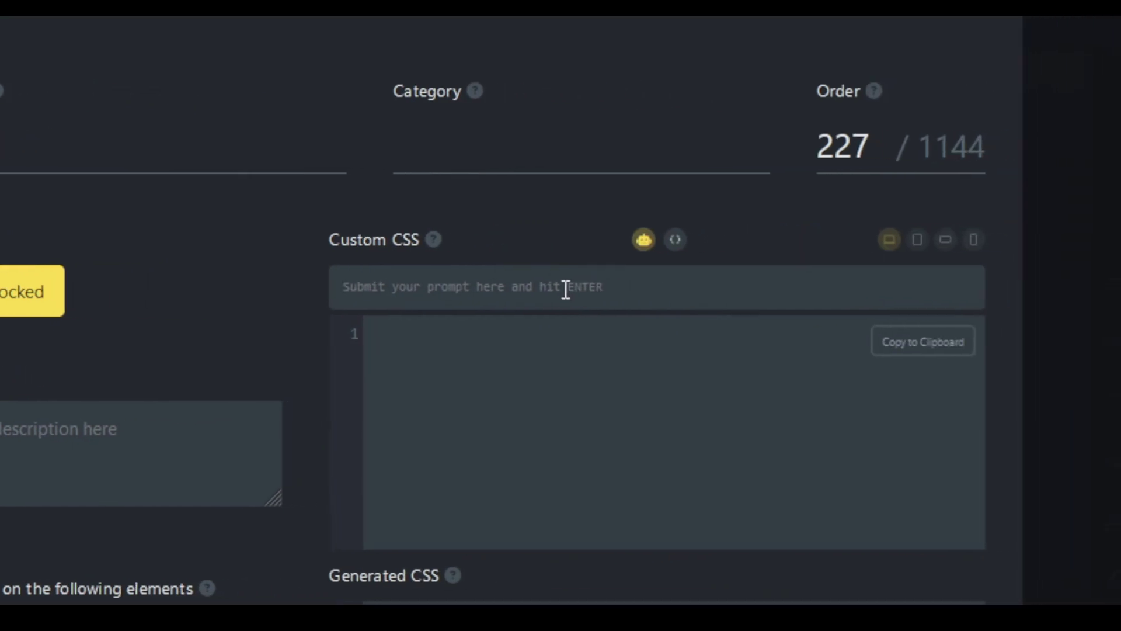
Write the AI prompt: background-color --secondary, text --secondary-l-9, padding --space-l, gap space-m, border radius --radius-m.
text(backgro)
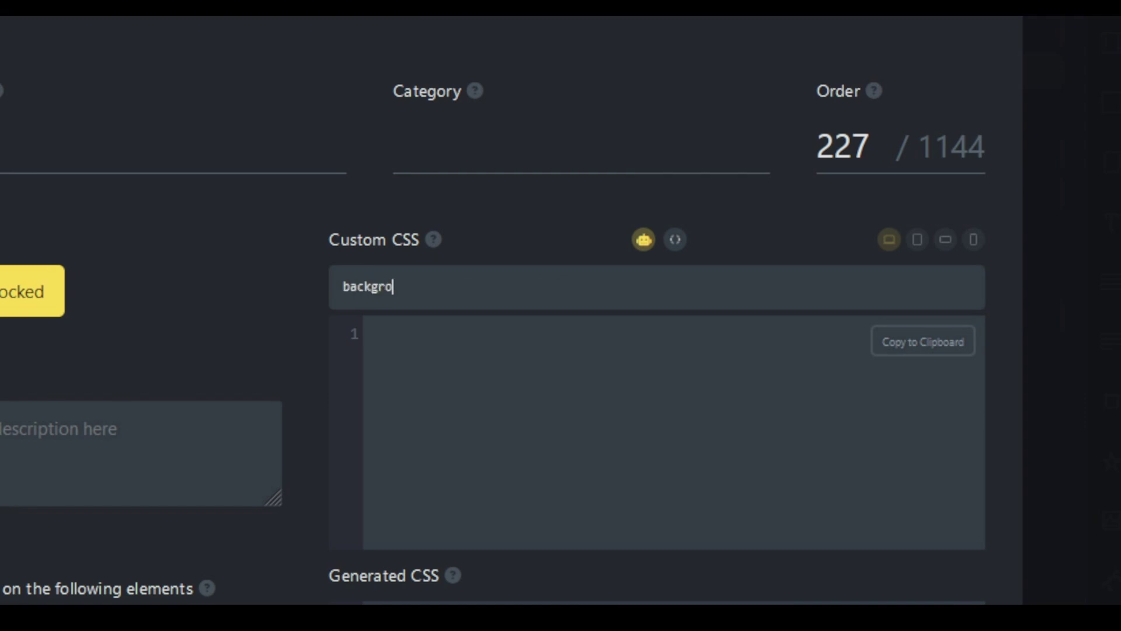
text(und-color --secoun)
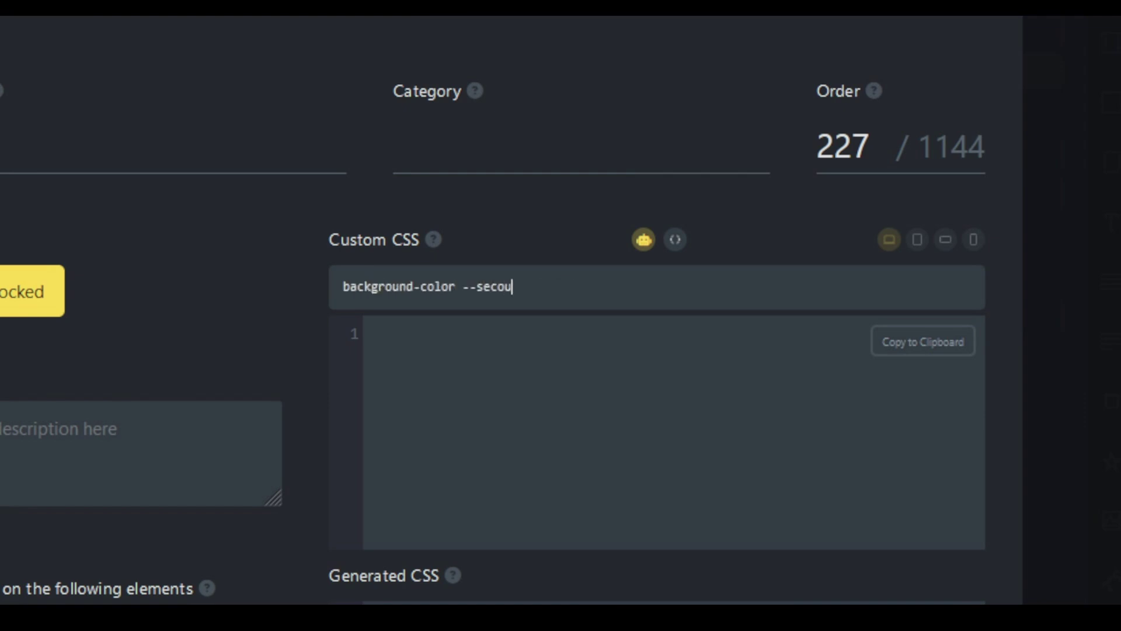
key(BackSpace)
key(BackSpace)
text(ndary)
text(, text --secondary)
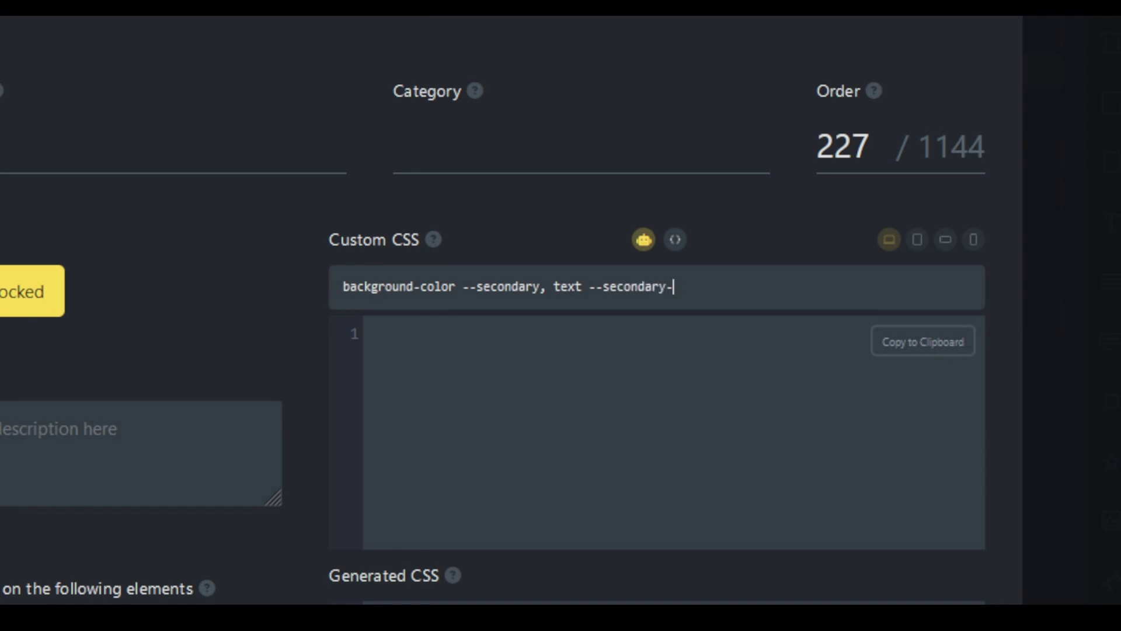
text(-1-9)
text(, -p)
text(ad)
key(BackSpace)
key(BackSpace)
key(BackSpace)
key(BackSpace)
text(padding --space)
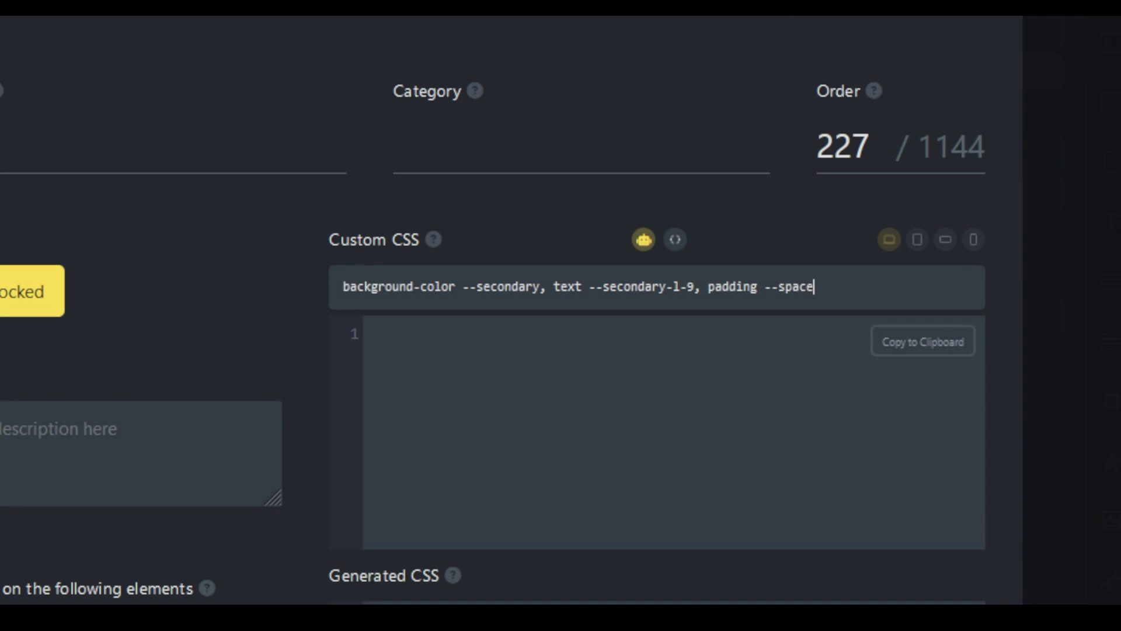
text(-x)
key(BackSpace)
text(1)
text(, gap oo)
key(BackSpace)
key(BackSpace)
text(space-m)
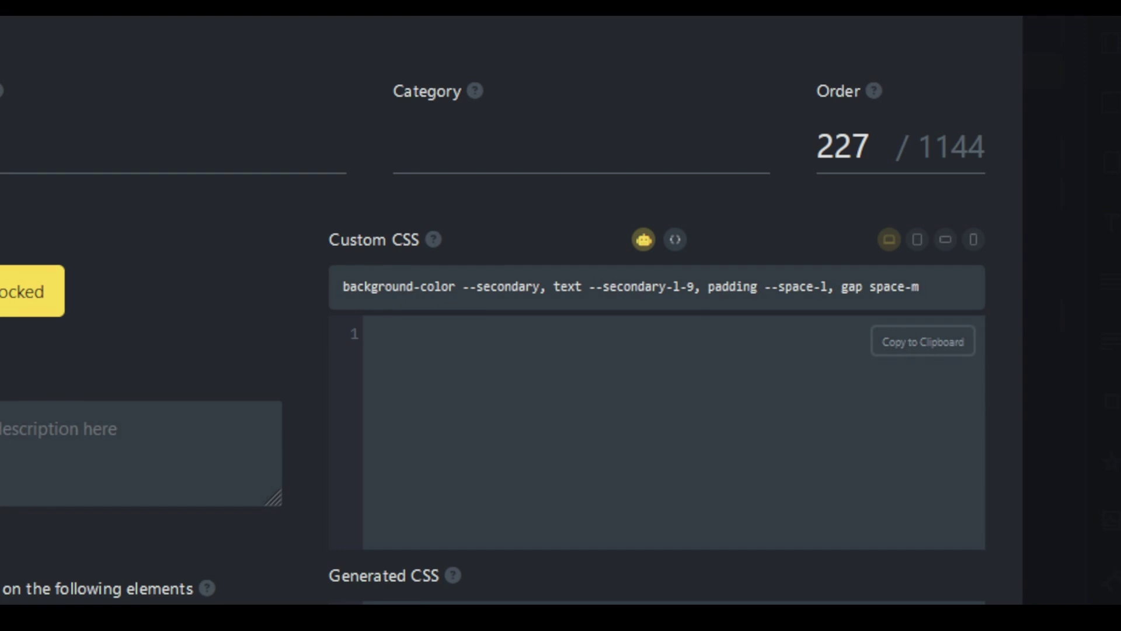
text(, border radius of)
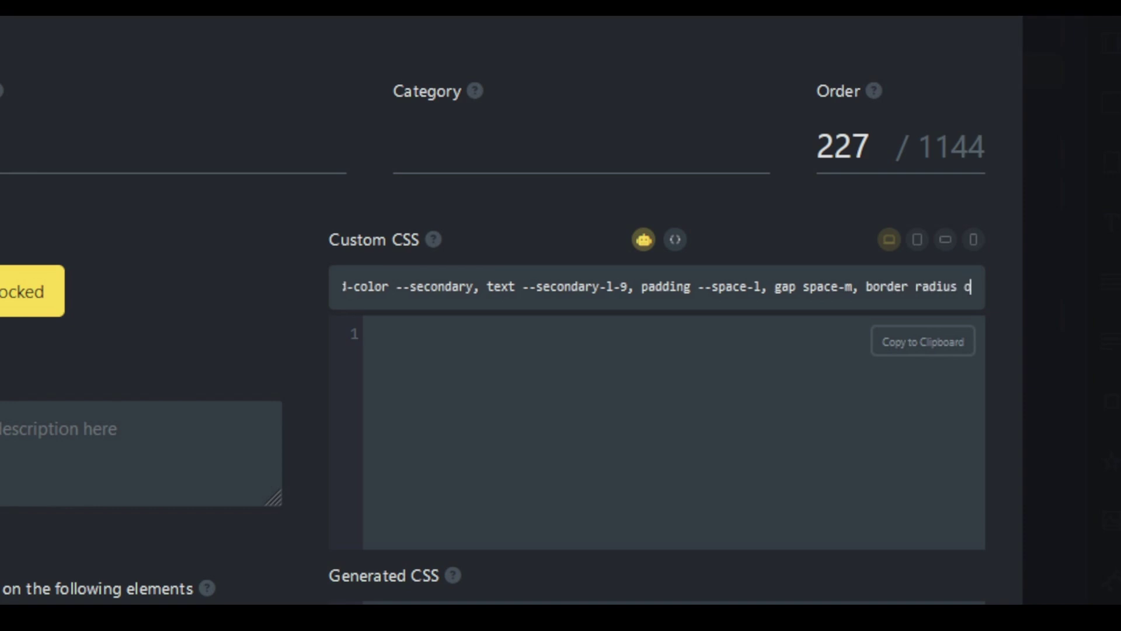
key(BackSpace)
key(BackSpace)
text(--radius)
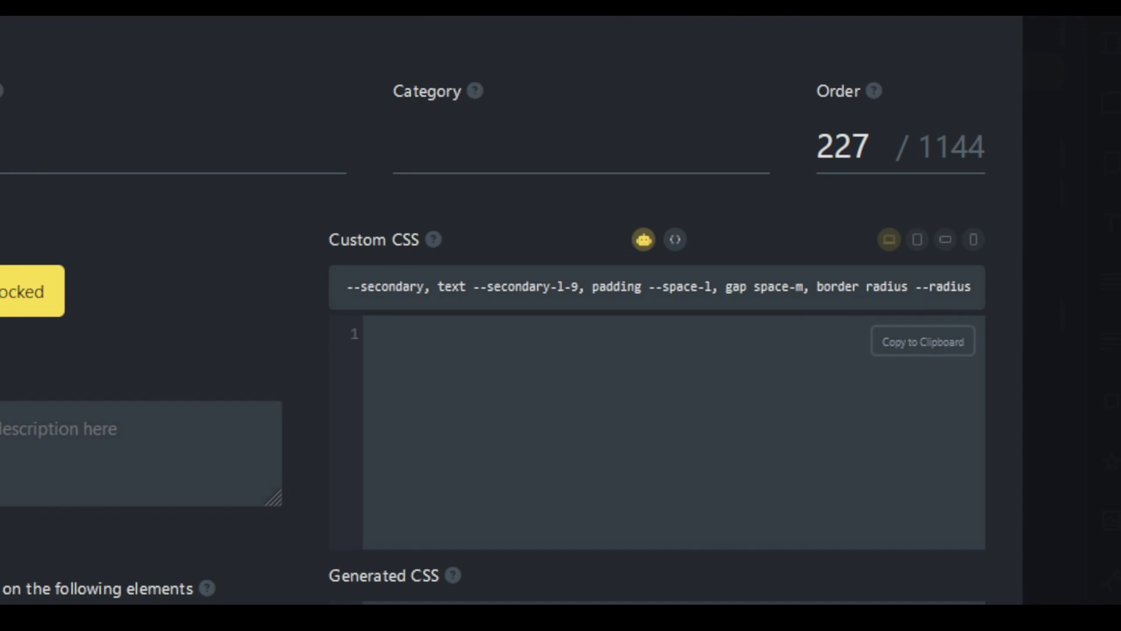
text(-m)
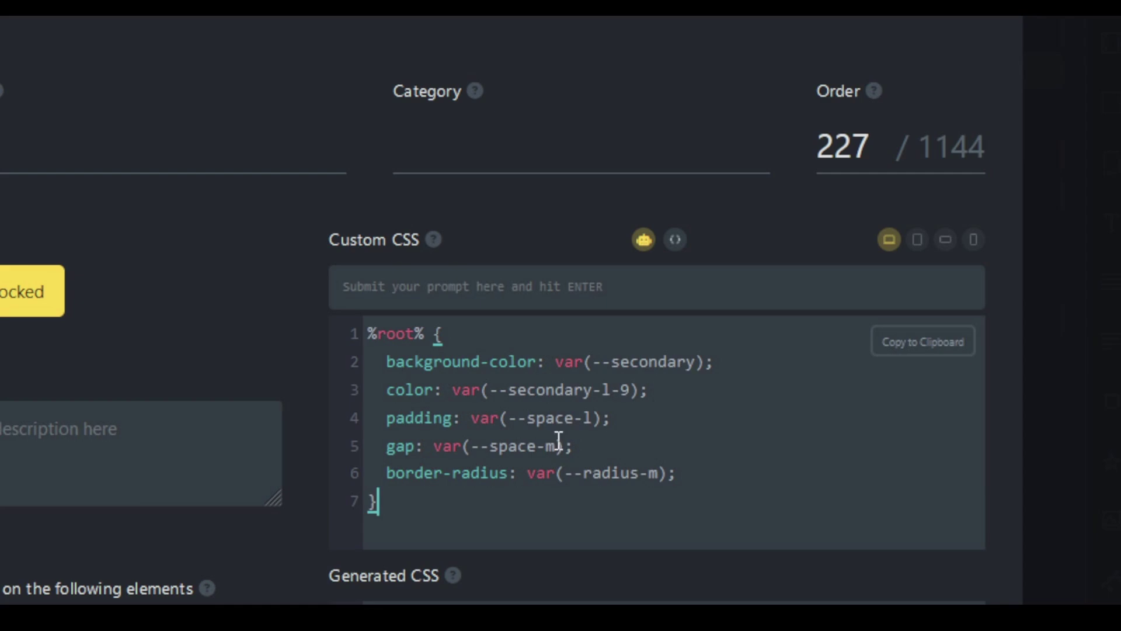
Save the generated test-ai CSS with Save Post and close the class editor.
scroll(594, 493, down, 5)
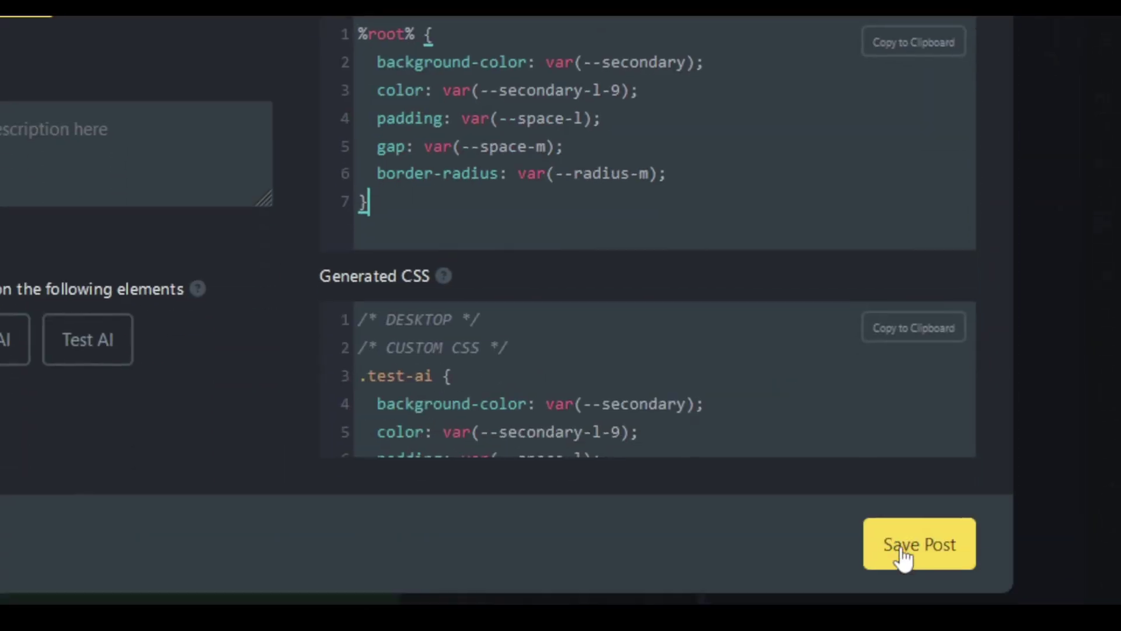
click(903, 546)
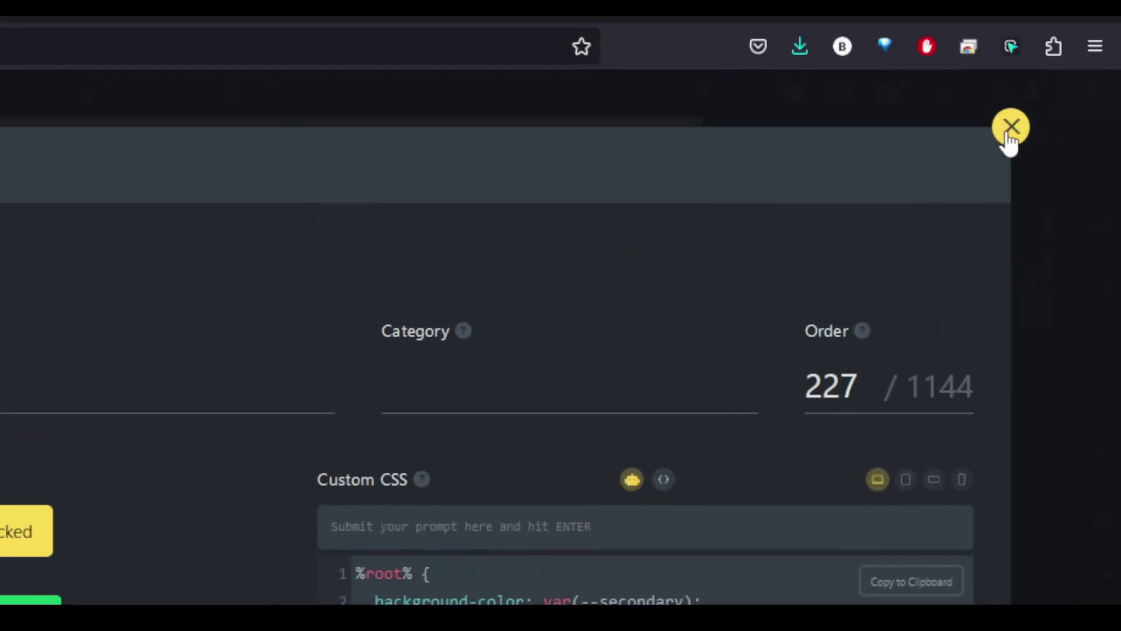
click(1011, 128)
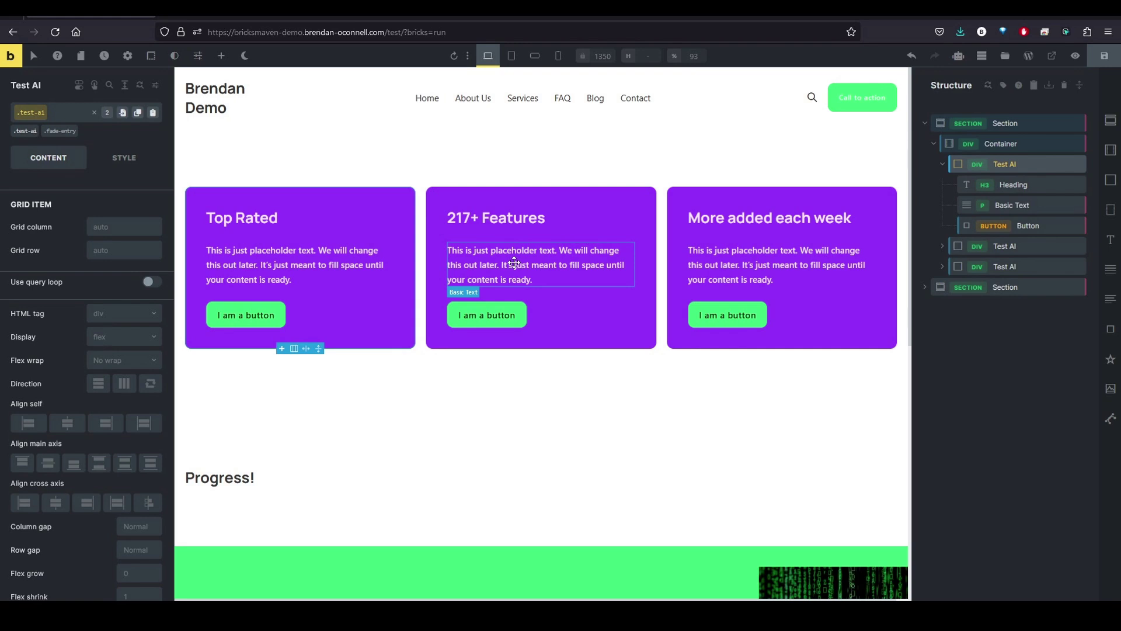
Make .fade-entry the active class on the first Test AI card.
click(61, 132)
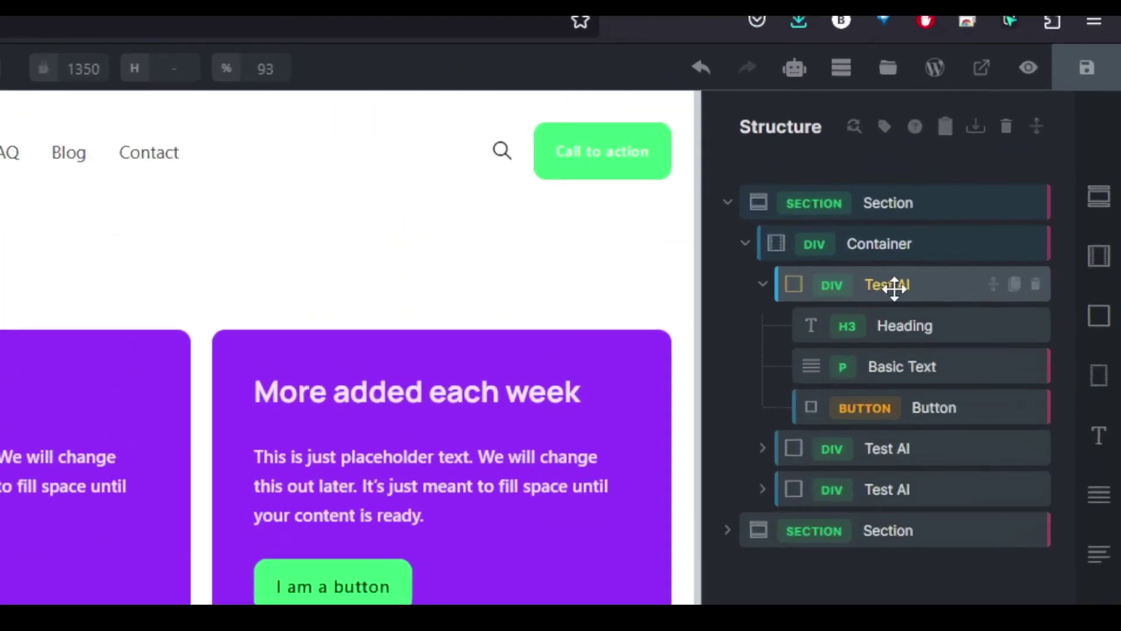
Select .fade-entry in the Component Class Manager and prompt the AI with 'fade in and transform up'.
right_click(1009, 166)
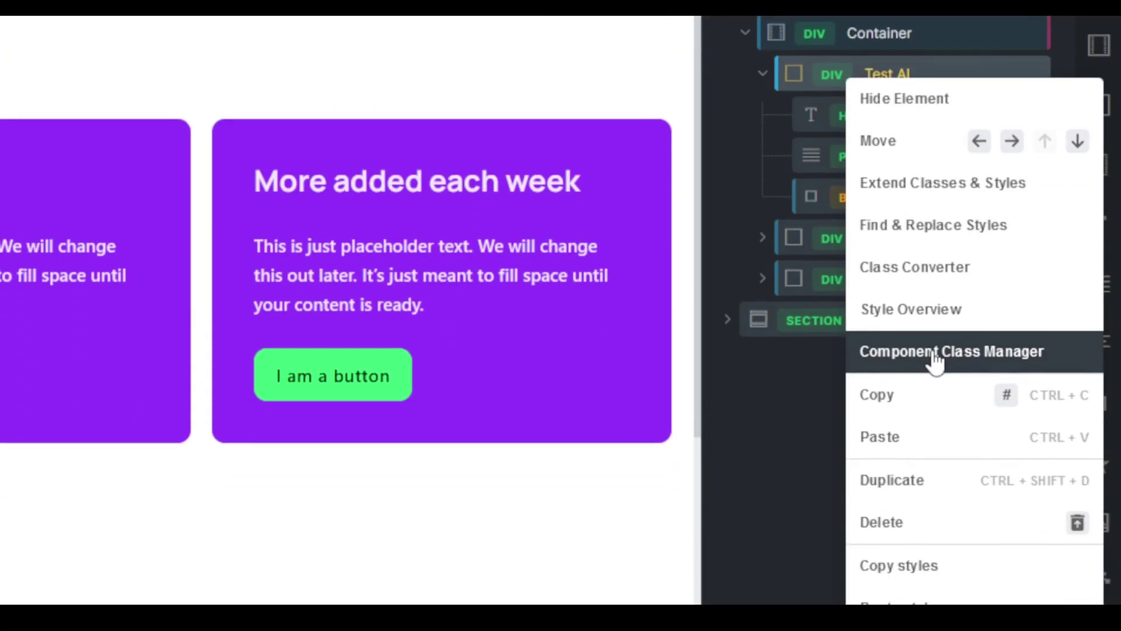
click(933, 562)
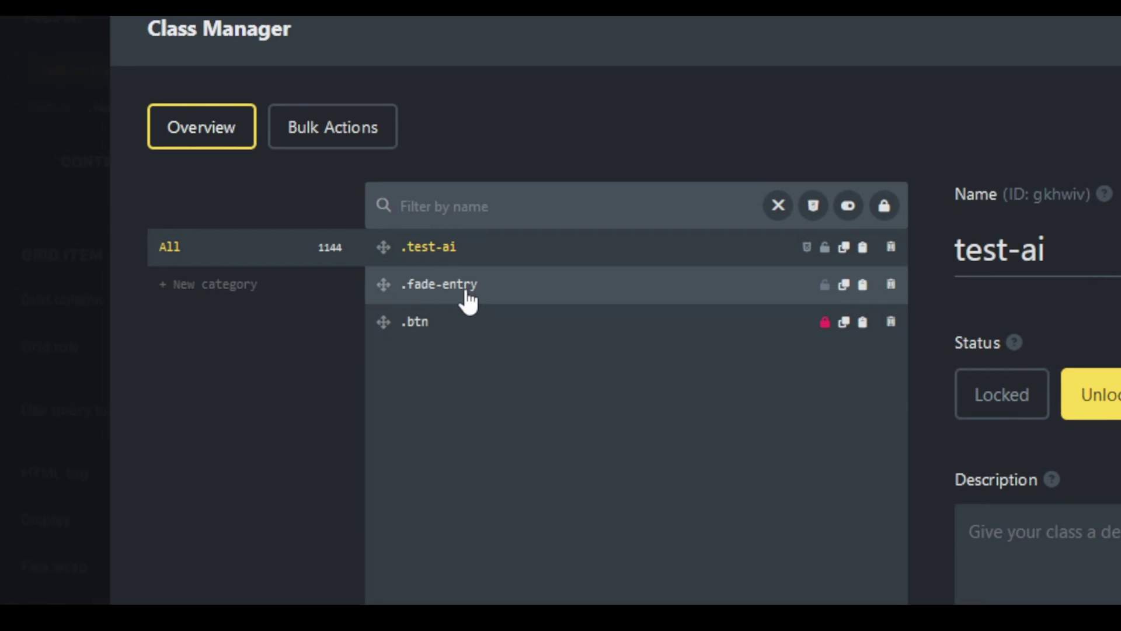
click(467, 297)
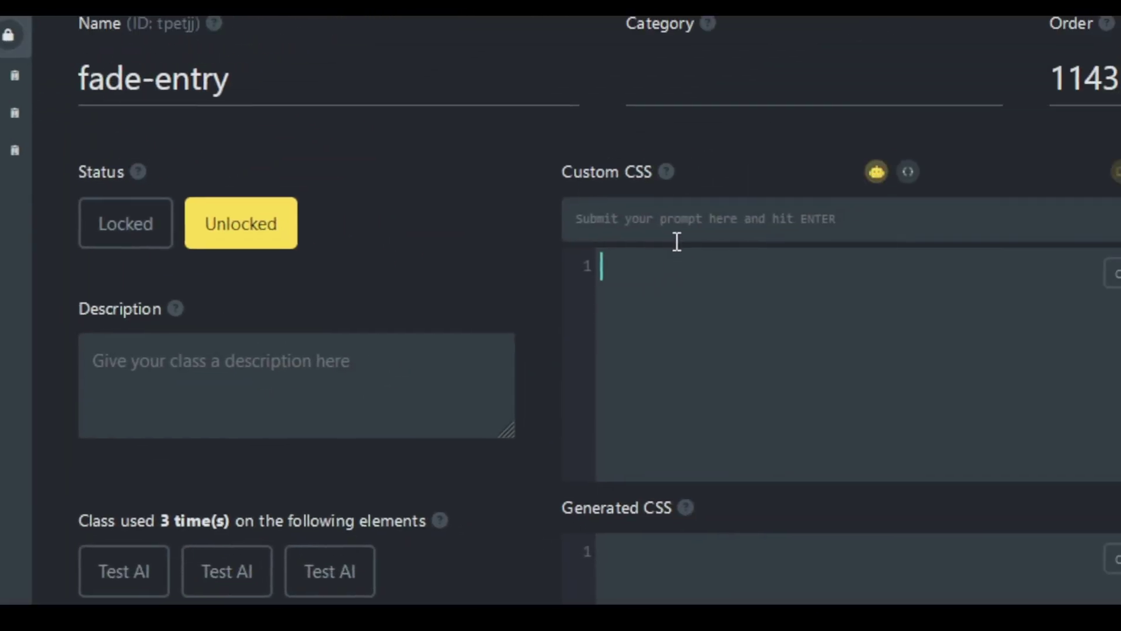
click(576, 284)
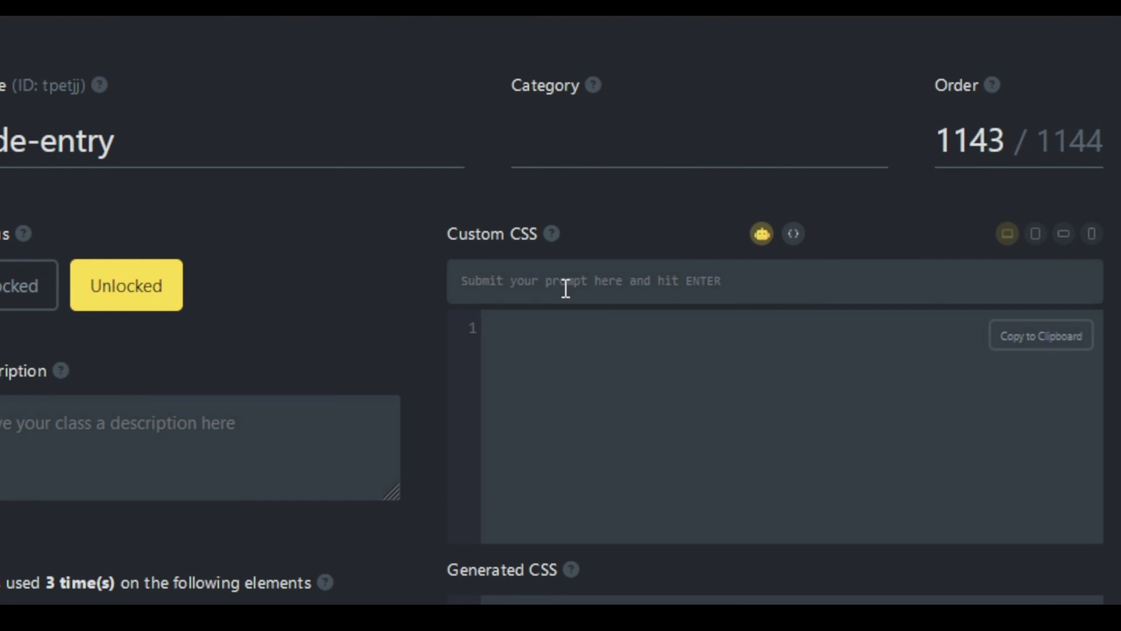
text(fade in an)
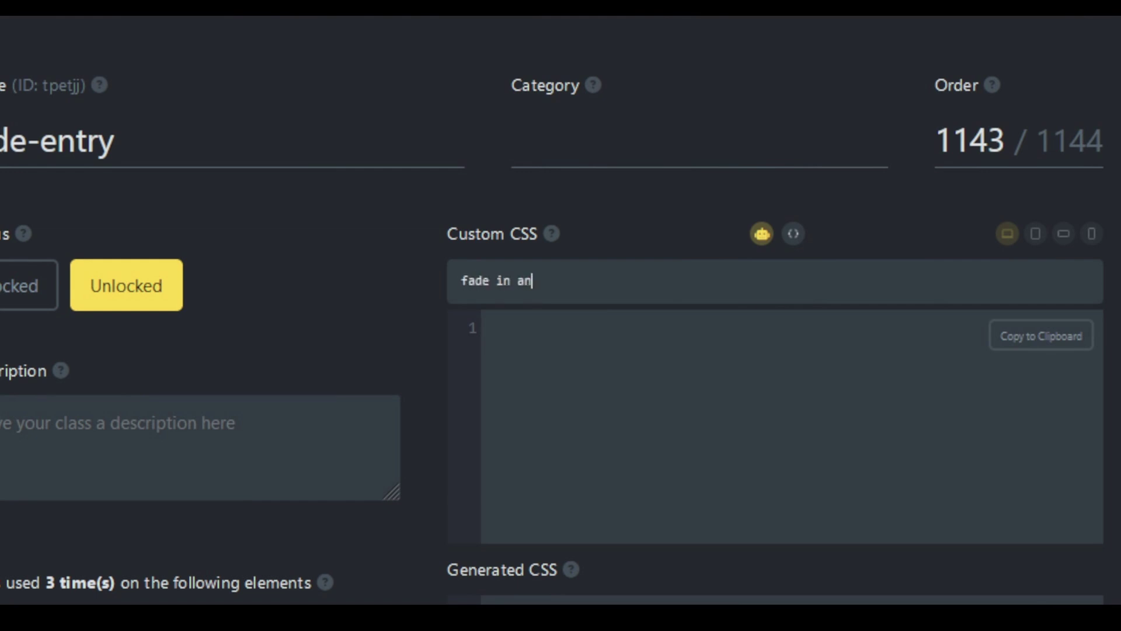
text(d transform up)
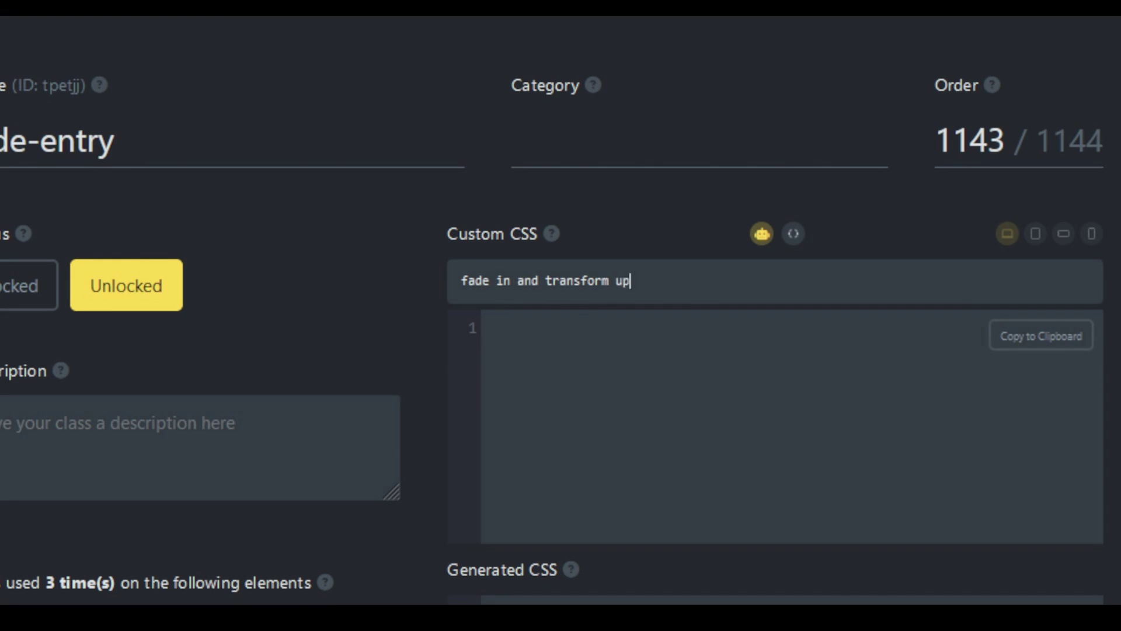
key(Return)
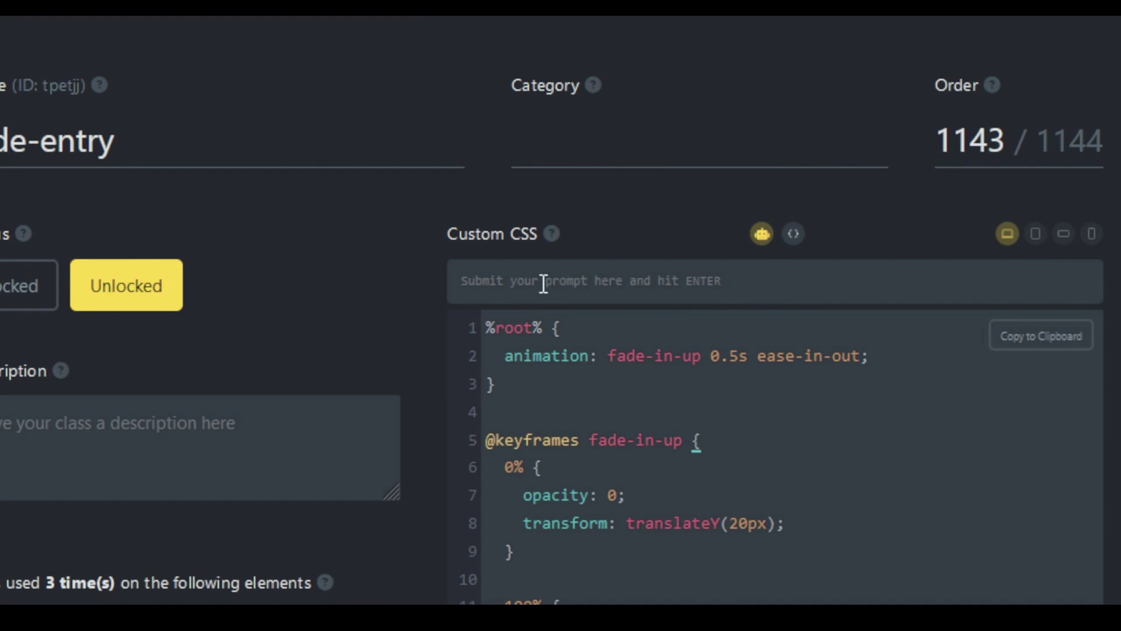
Save the generated 0.5s ease-in-out fade-in-up CSS and close the class manager.
scroll(591, 380, down, 2)
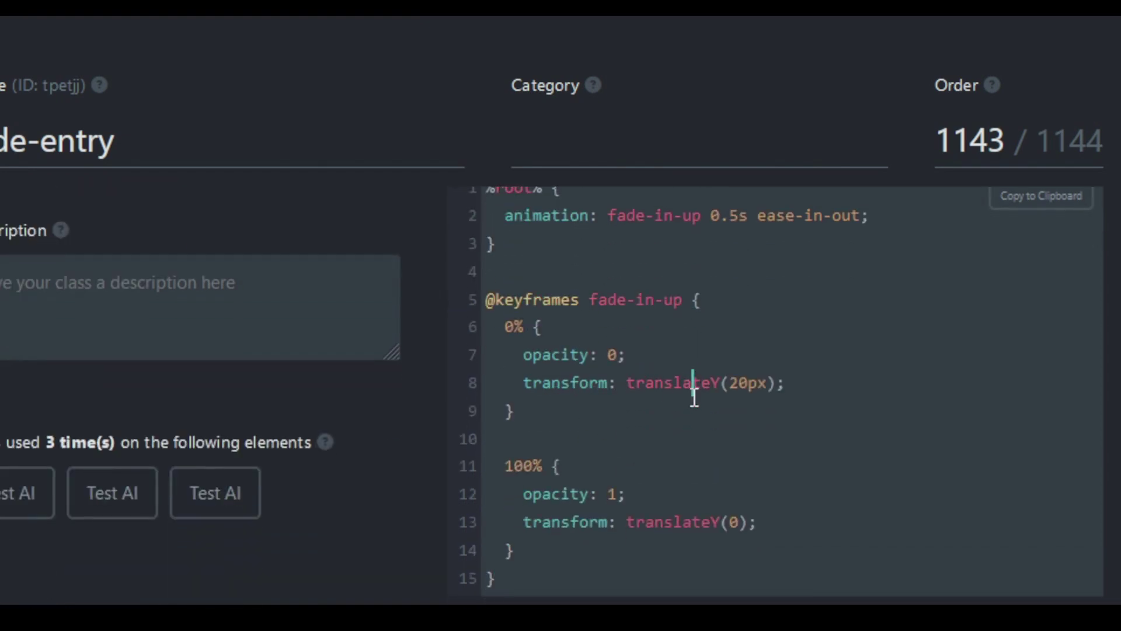
scroll(711, 406, down, 6)
scroll(779, 426, up, 8)
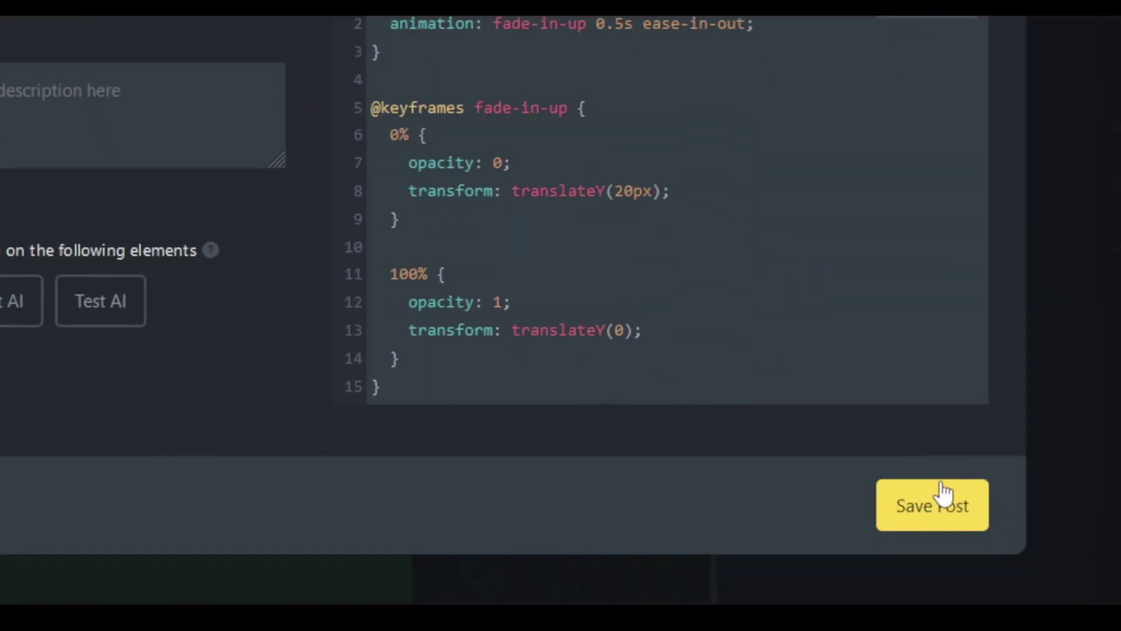
click(941, 503)
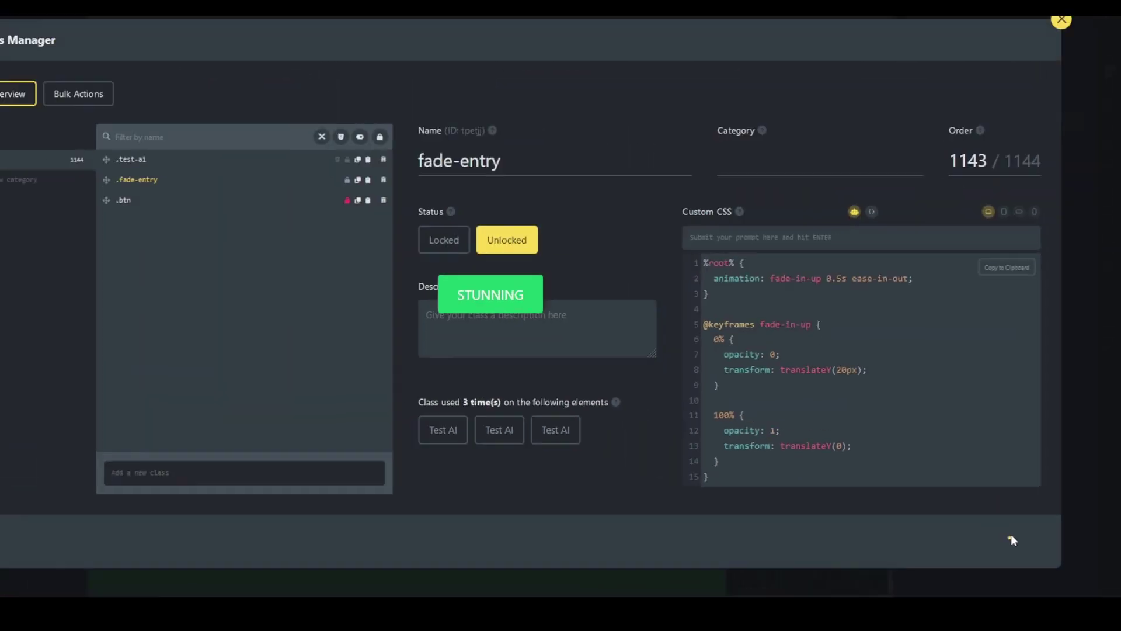
click(1062, 19)
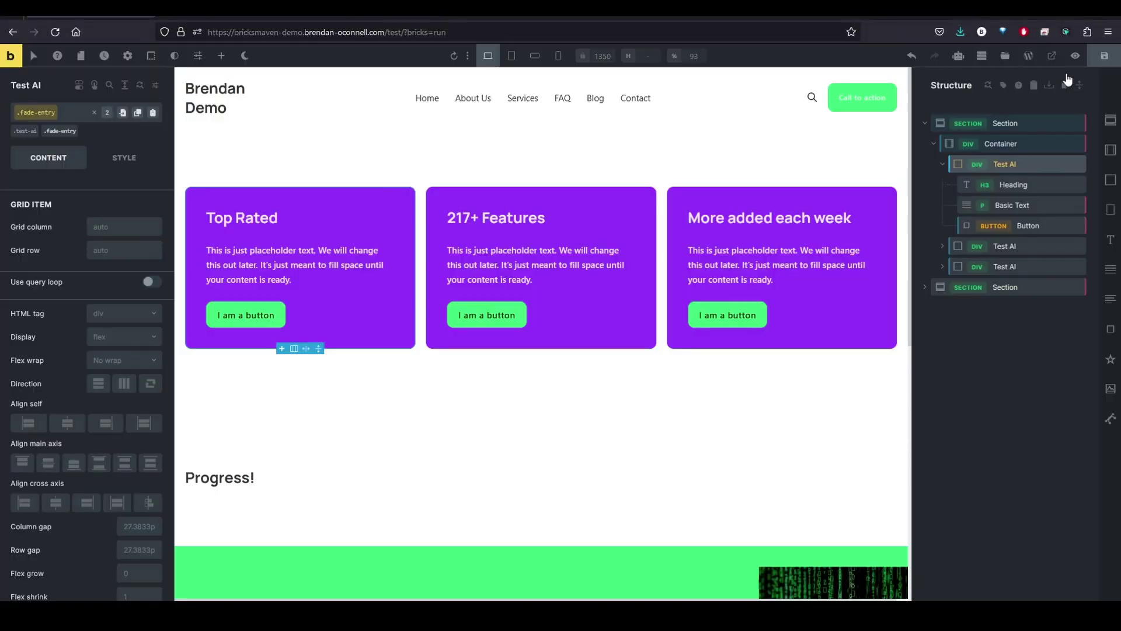
Save the page, open its frontend preview, and reload three times to watch the cards fade in.
click(1105, 57)
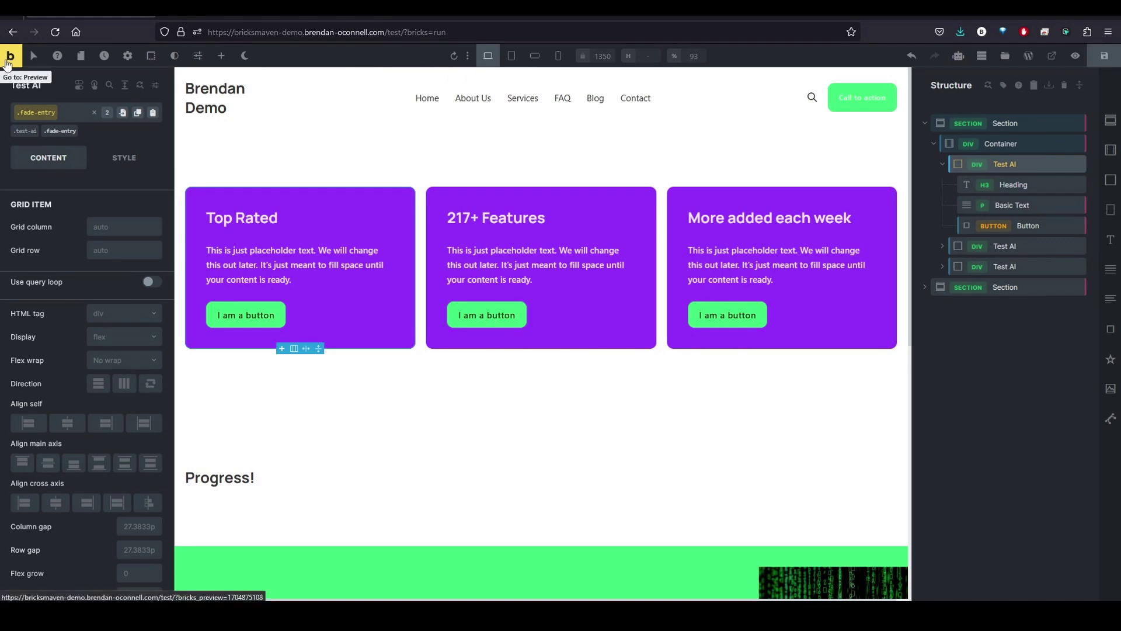
click(8, 58)
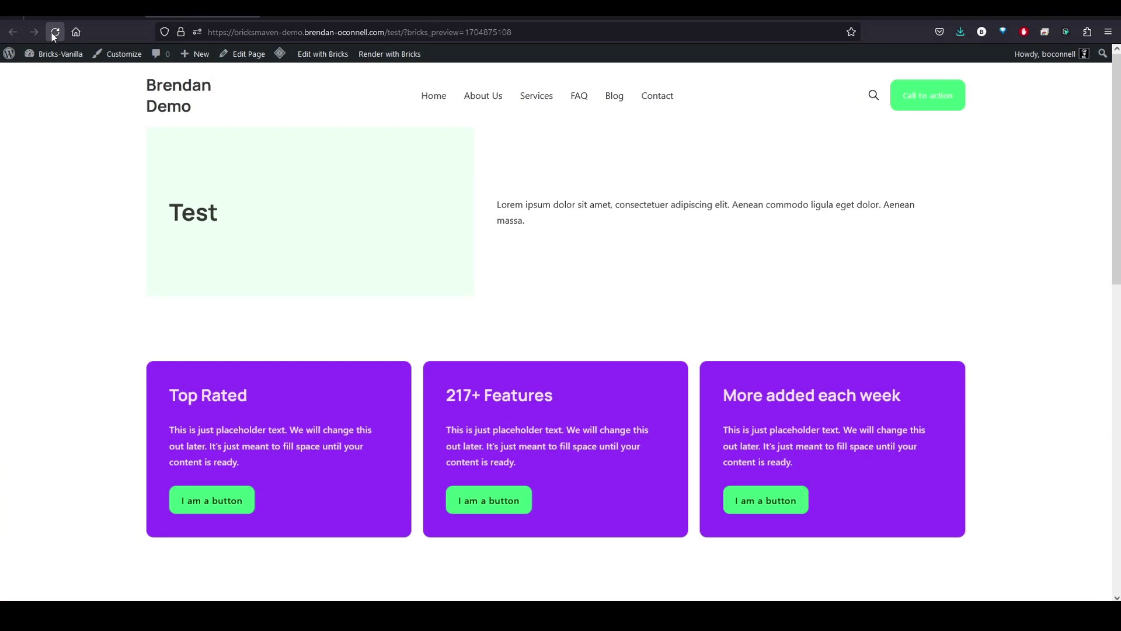
click(53, 35)
click(53, 35)
click(52, 35)
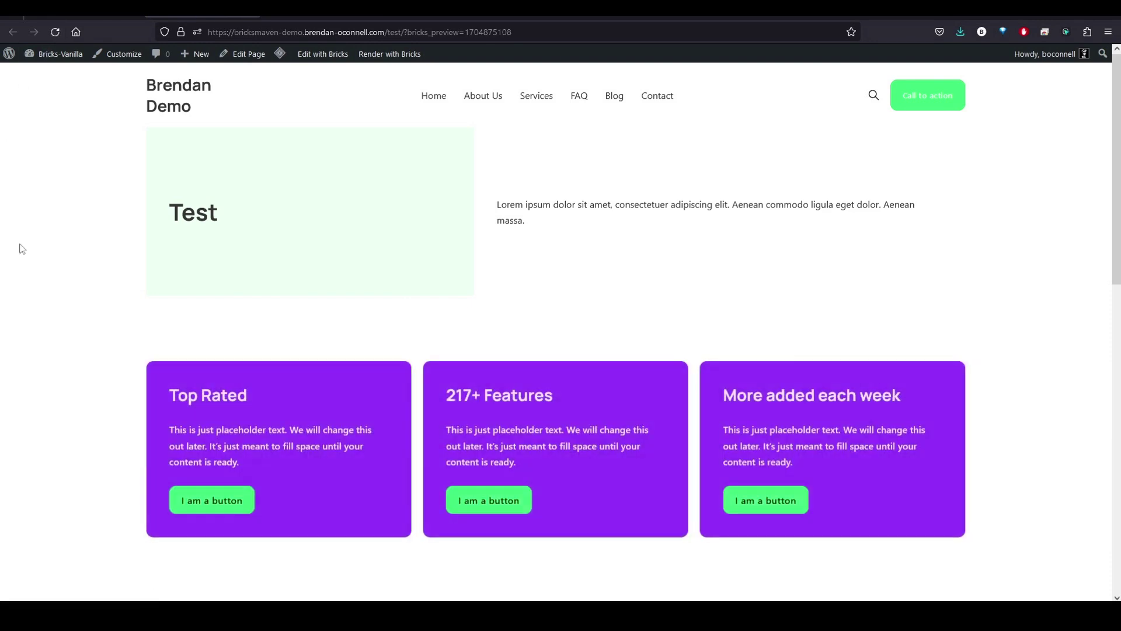